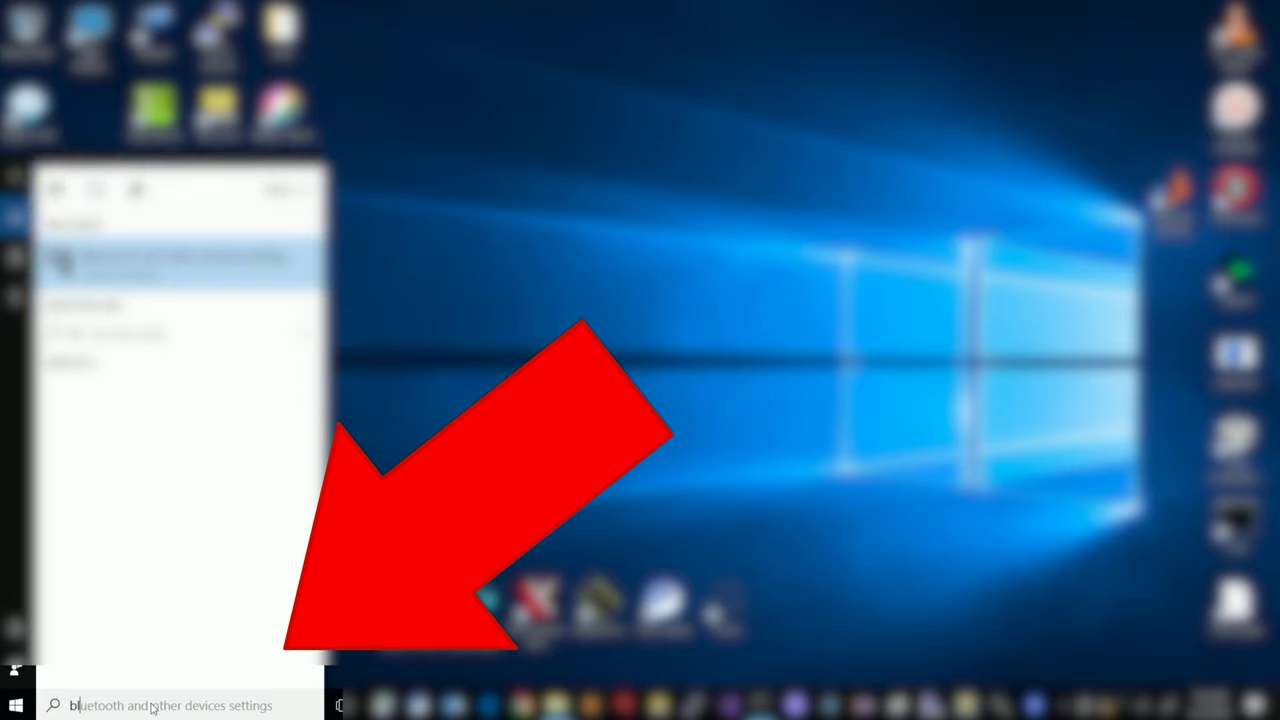
# Search 'bluetooth' and open the 'Bluetooth and other devices settings' result.
pyautogui.write('luetoo')
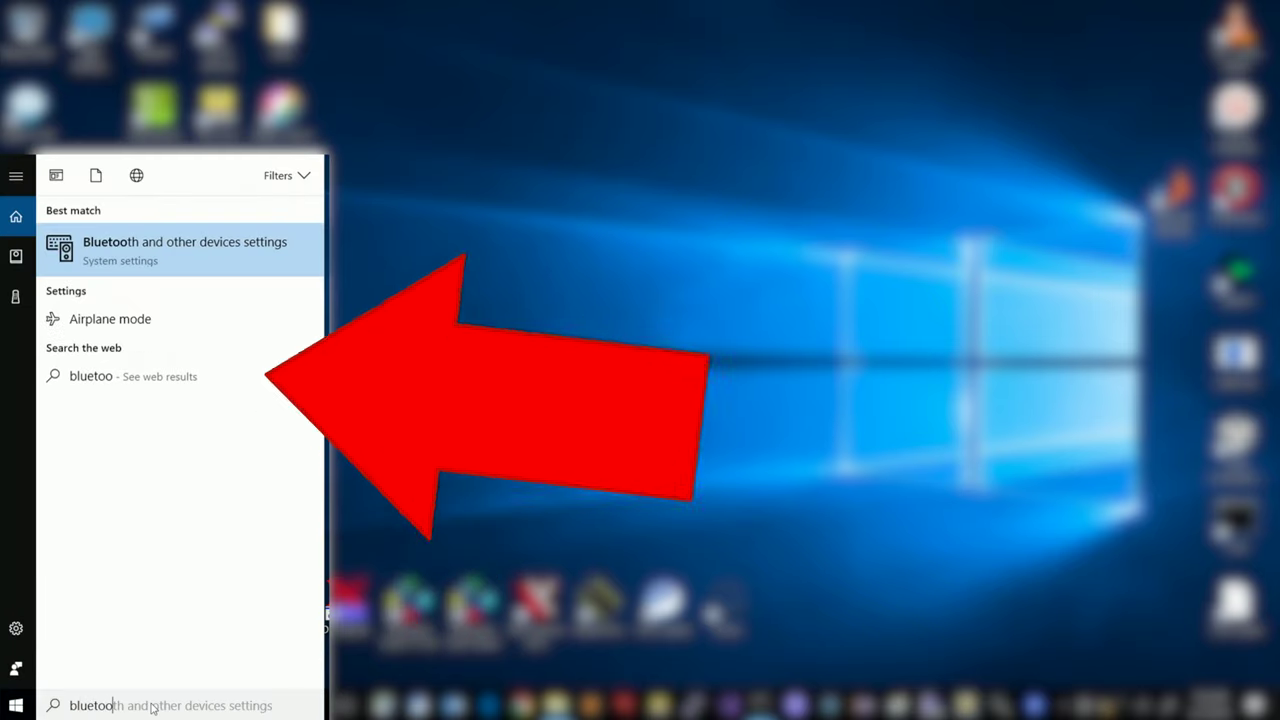
pyautogui.write('th')
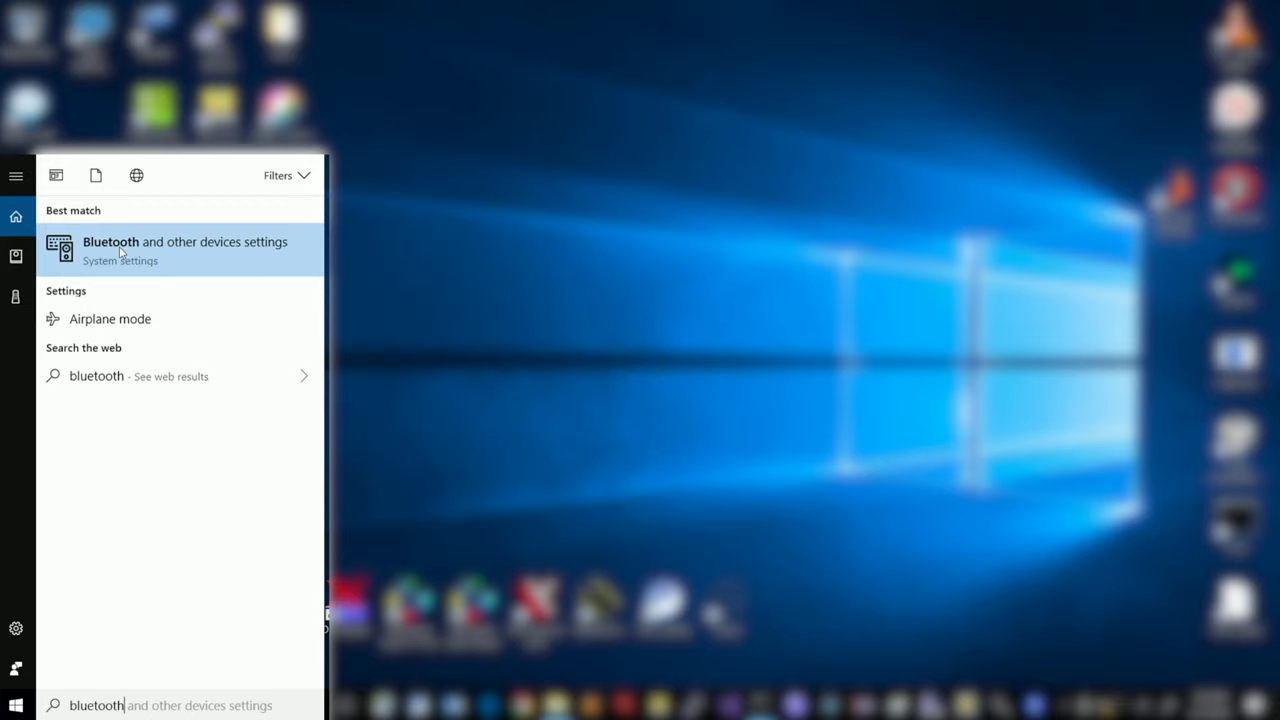
pyautogui.click(120, 252)
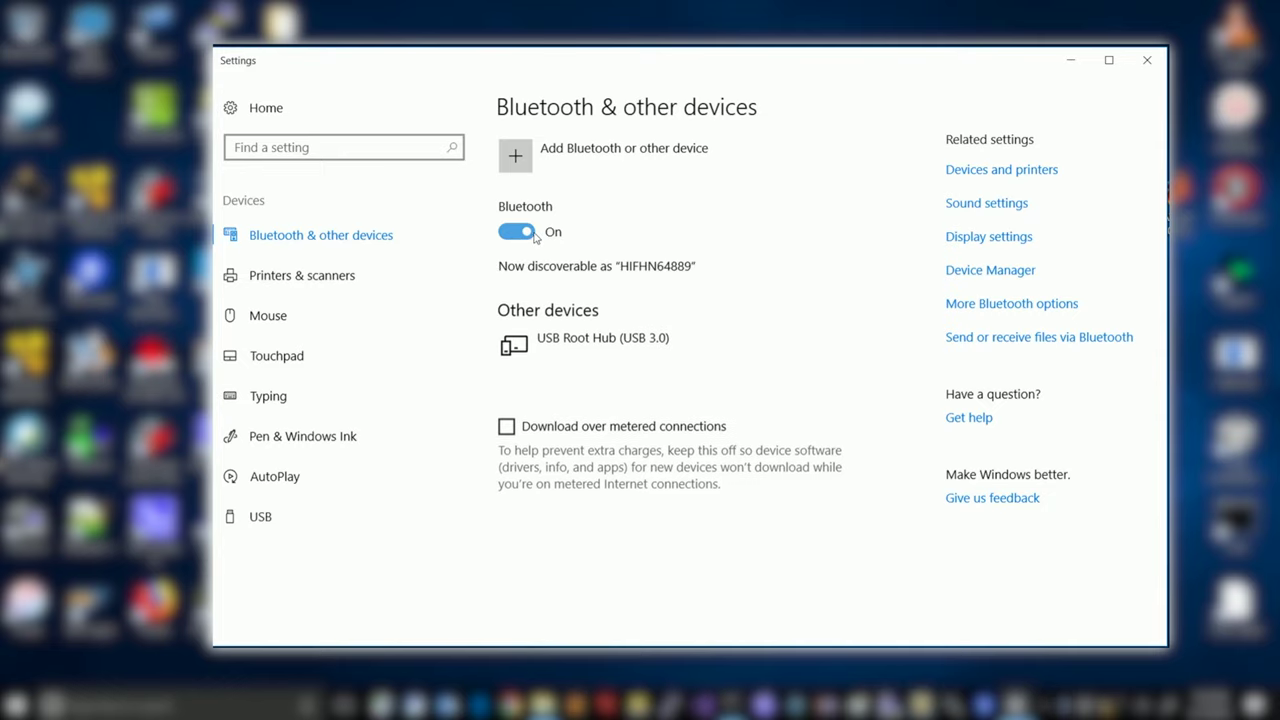
# Start adding a new Bluetooth device from the Bluetooth & other devices page.
pyautogui.click(519, 158)
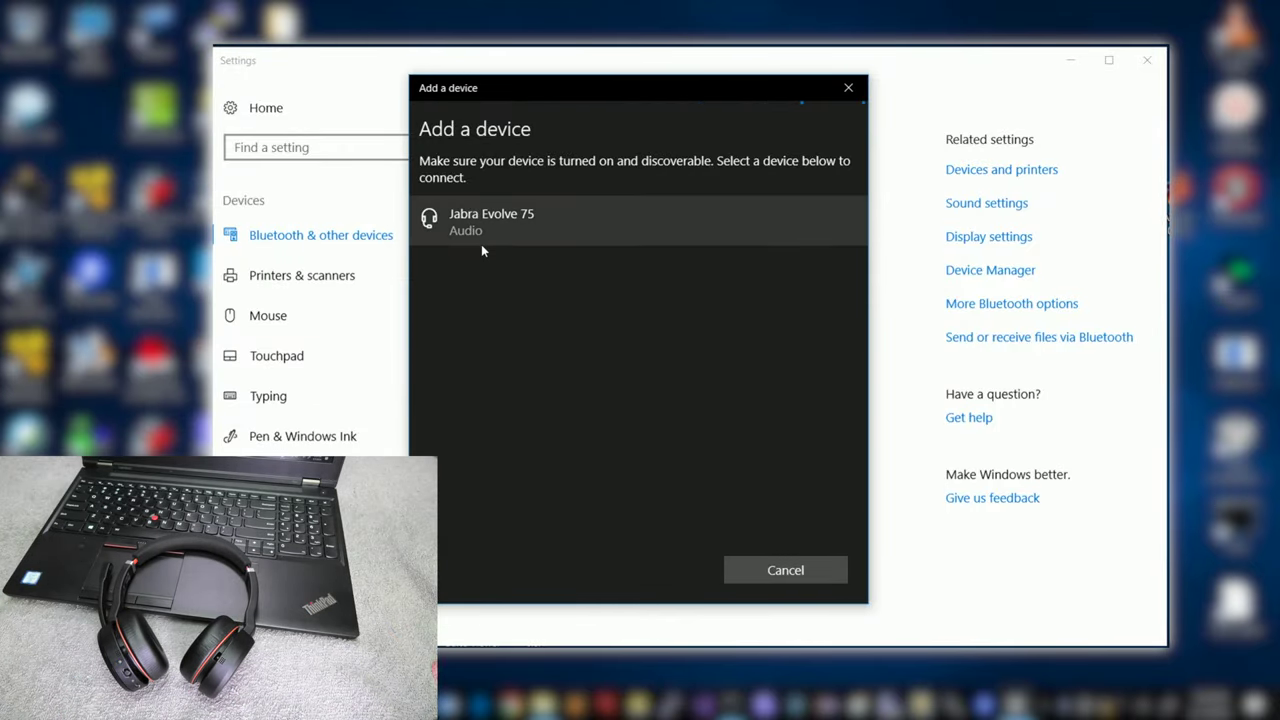
# Connect the Jabra Evolve 75 from the scan results and finish with Done.
pyautogui.click(485, 230)
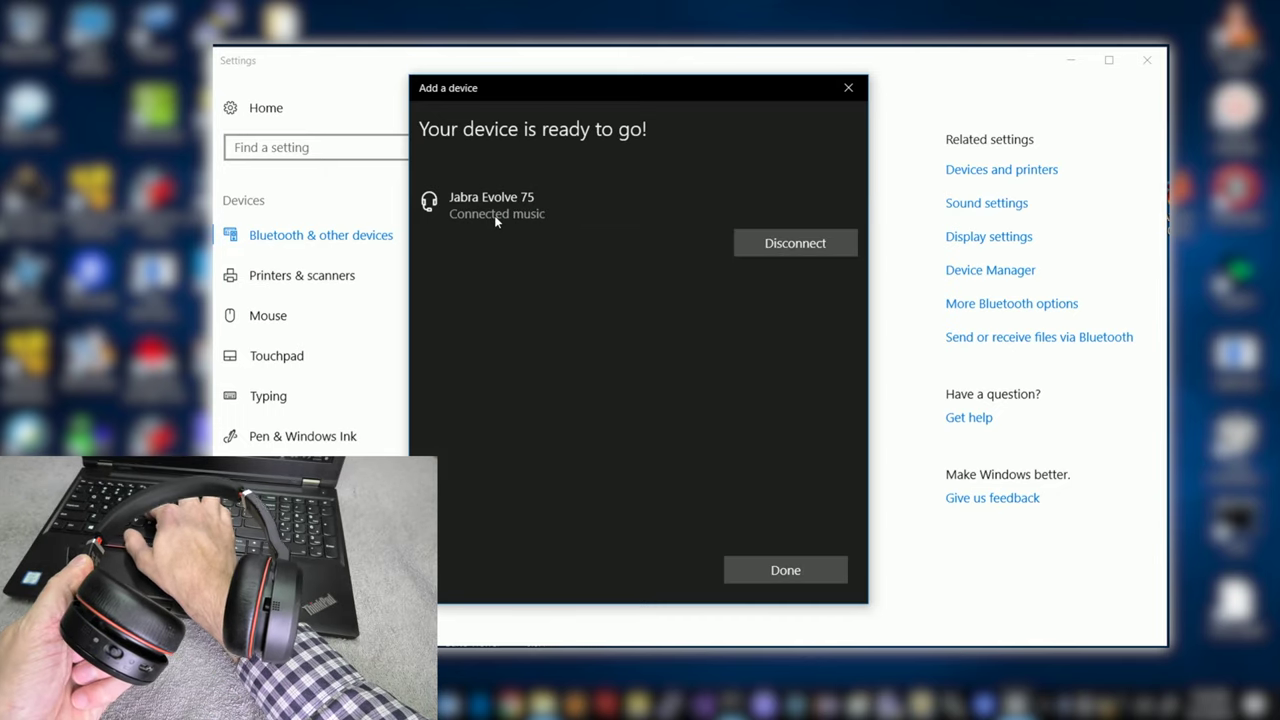
pyautogui.click(778, 574)
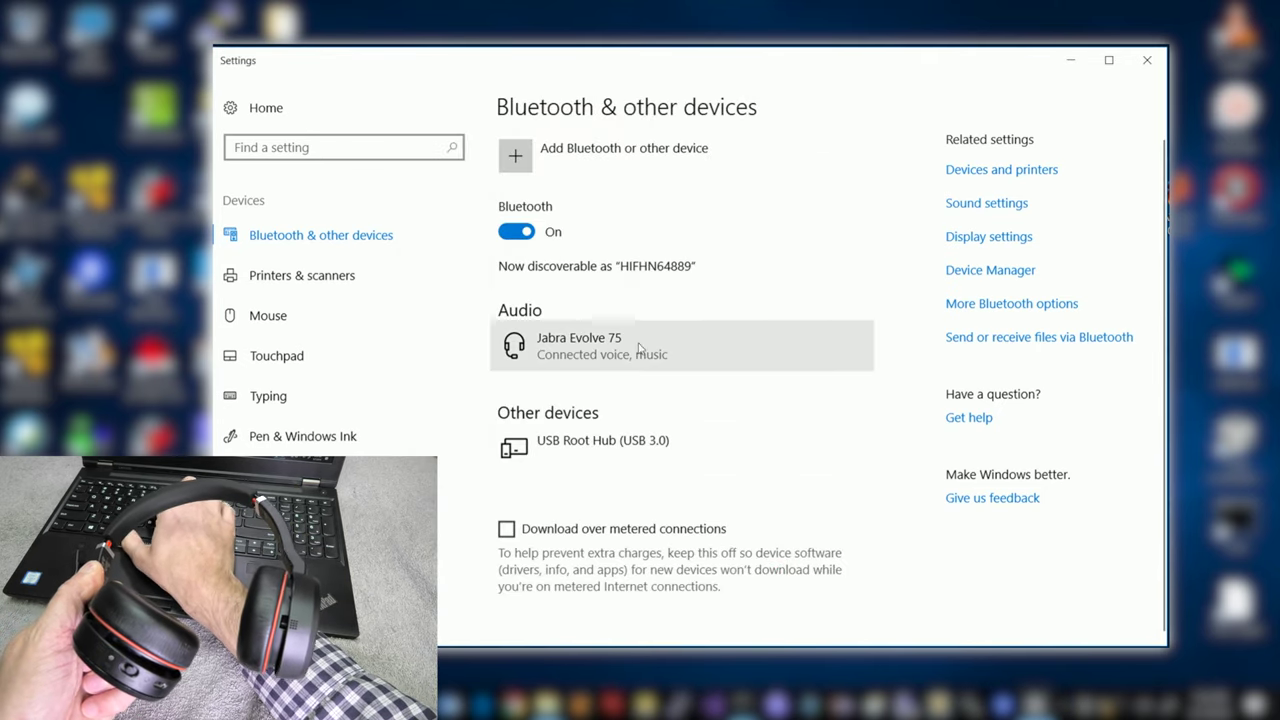